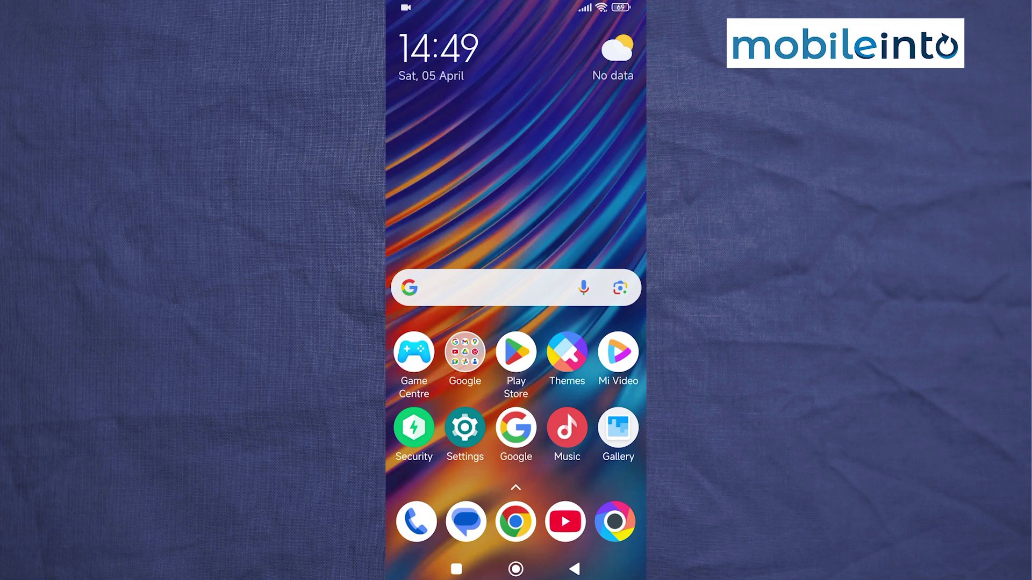
Launch Google Play Store from the home screen and go to its search page
left_click(516, 353)
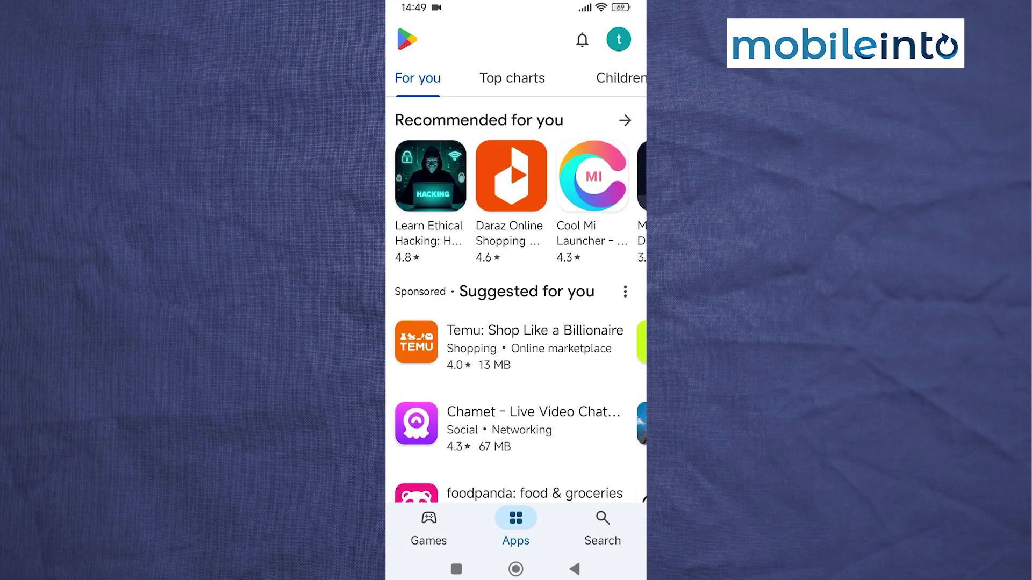
left_click(603, 528)
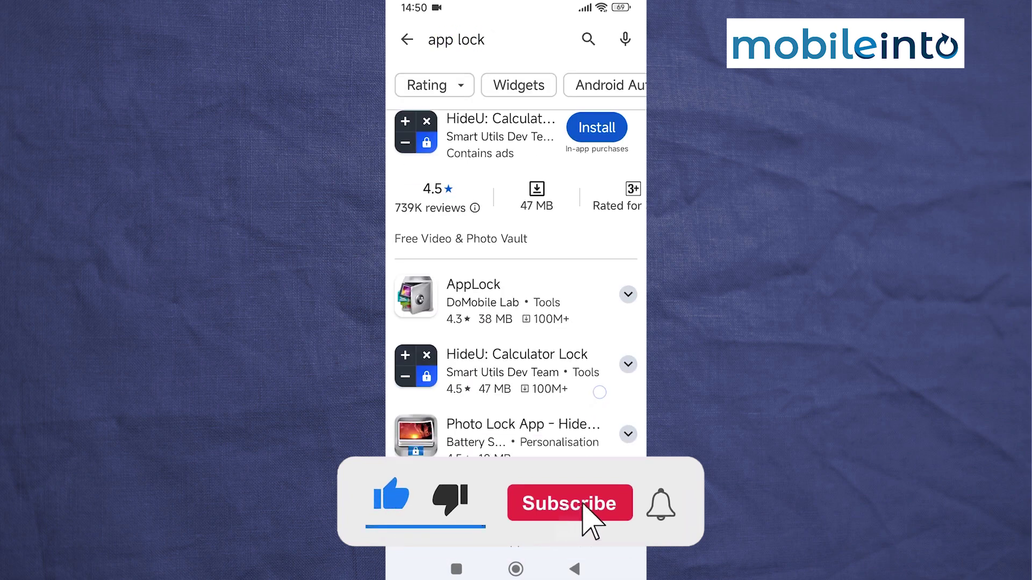
scroll(516, 323, "down", 3)
Open the Applock Pro - App Lock & Guard listing and install it
left_click(516, 306)
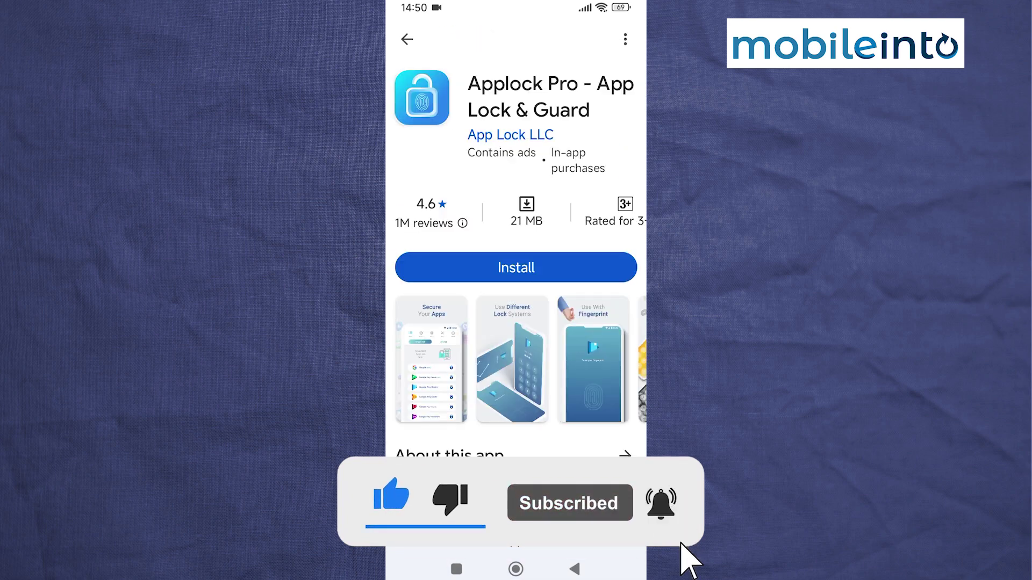
left_click(516, 268)
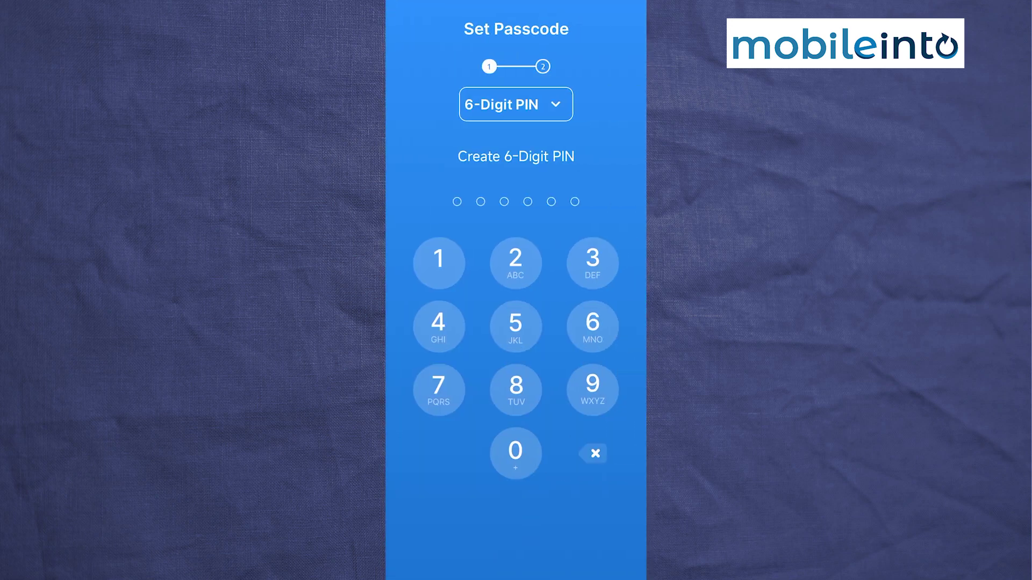
Change the passcode type from 6-Digit PIN to Pattern and confirm with OK
left_click(541, 105)
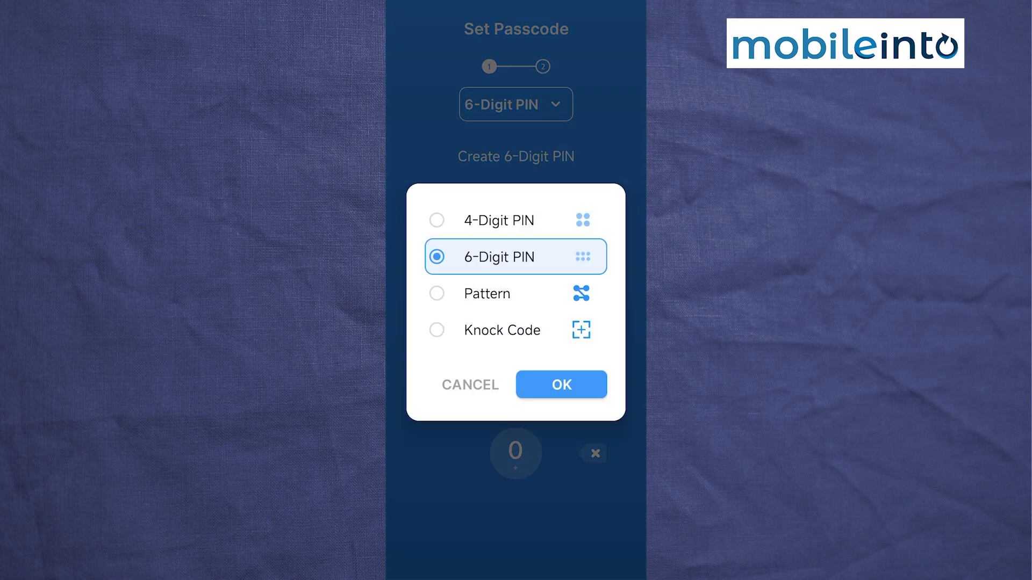
left_click(535, 219)
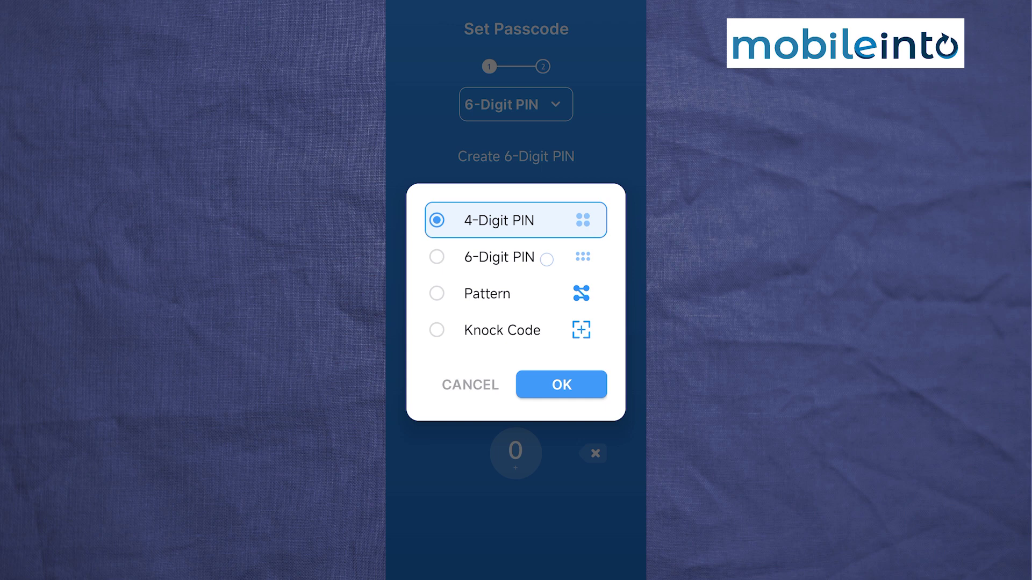
left_click(547, 261)
left_click(573, 295)
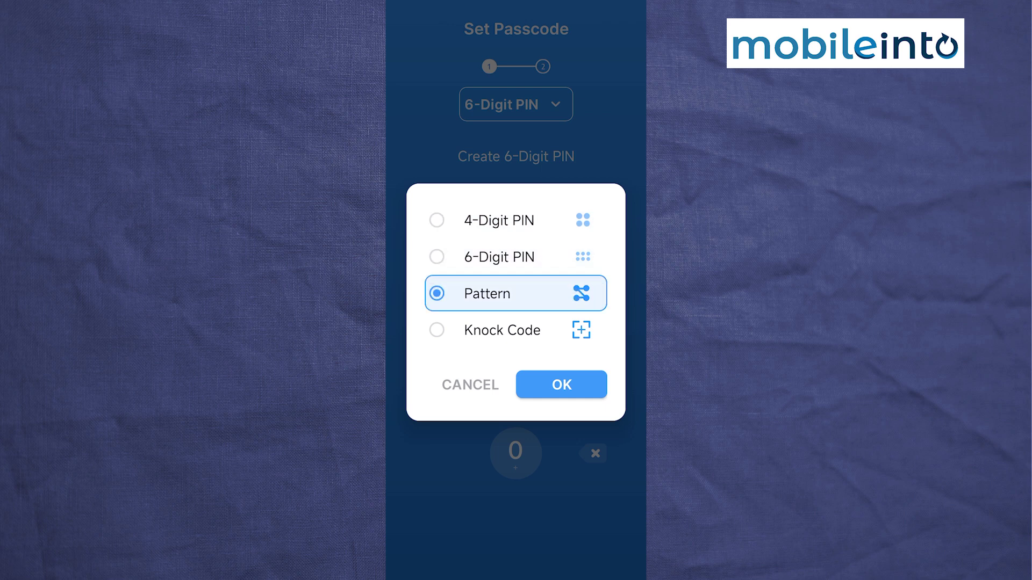
left_click(562, 385)
Create a Z-shaped unlock pattern, then redraw the same Z on the verify screen
left_click_drag(423, 259, 644, 451)
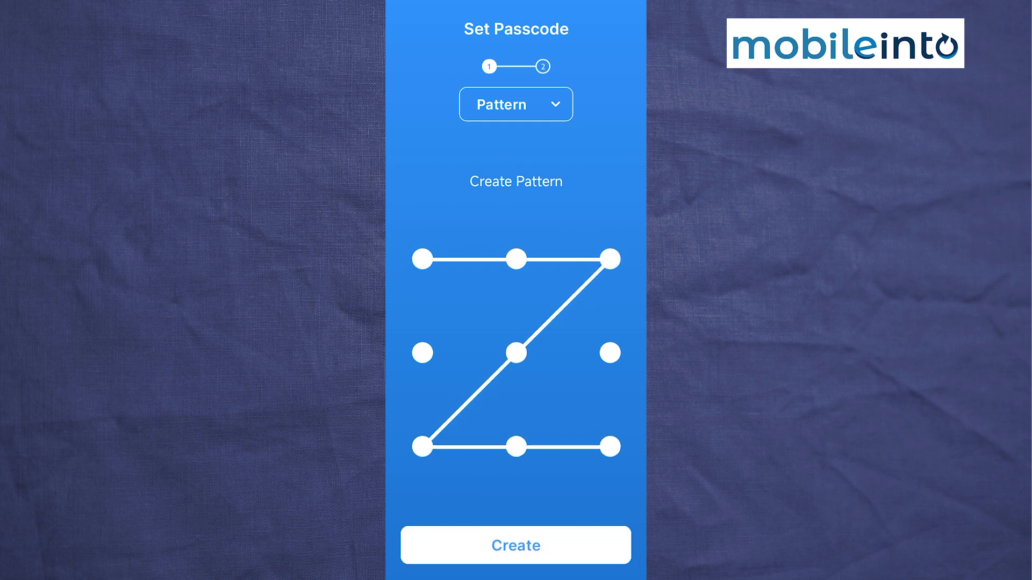
left_click(572, 549)
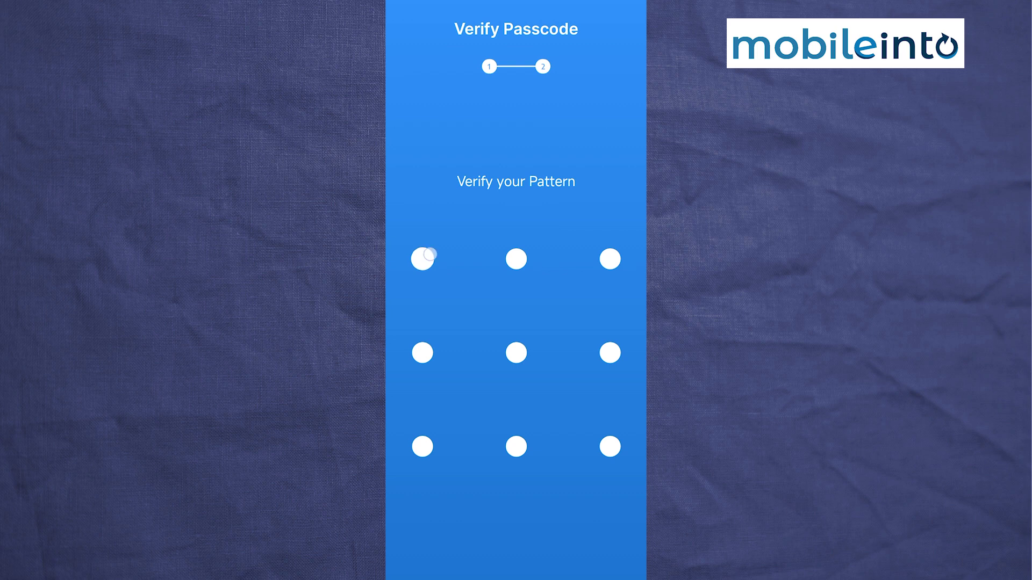
mouse_move(422, 259)
left_mouse_down()
mouse_move(452, 461)
mouse_move(611, 446)
left_mouse_up()
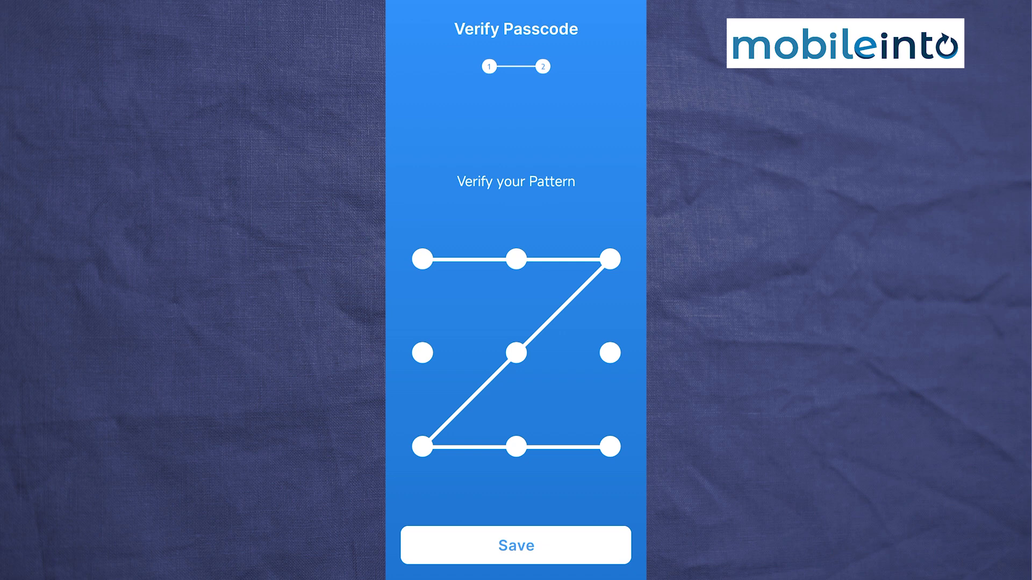
Save the Z pattern and allow AppLock PRO to display over other apps
left_click(554, 544)
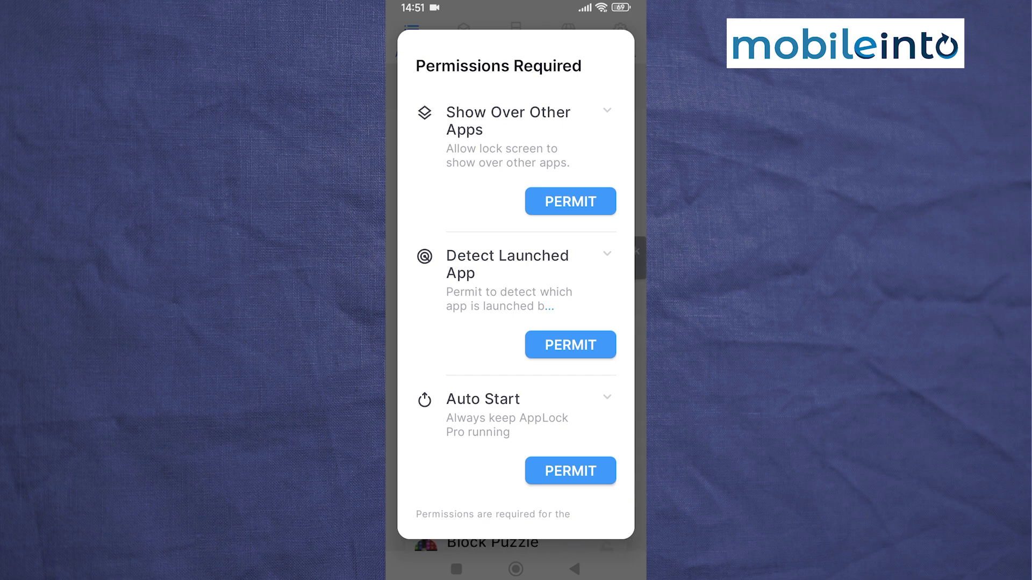
left_click(596, 206)
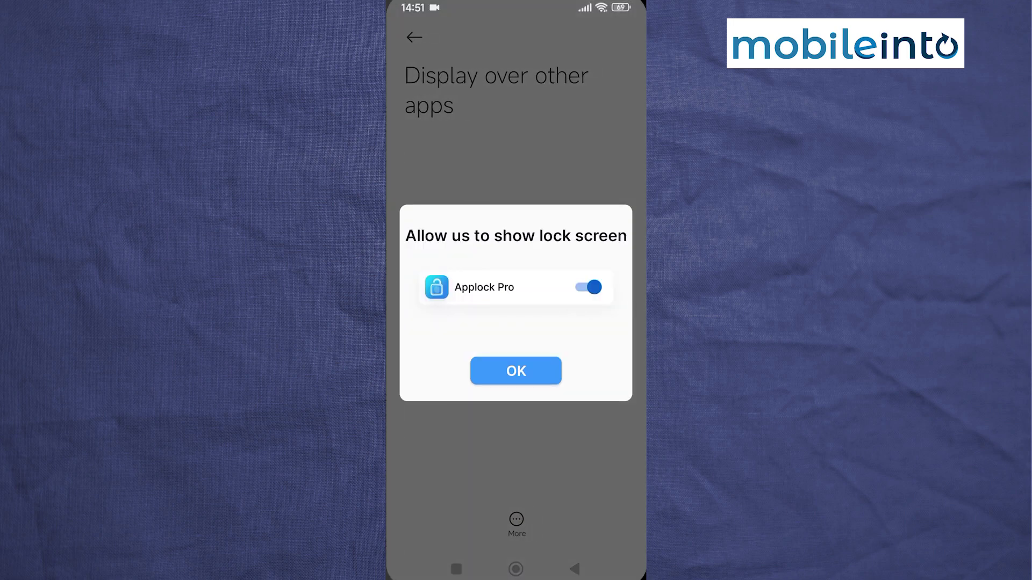
left_click(554, 375)
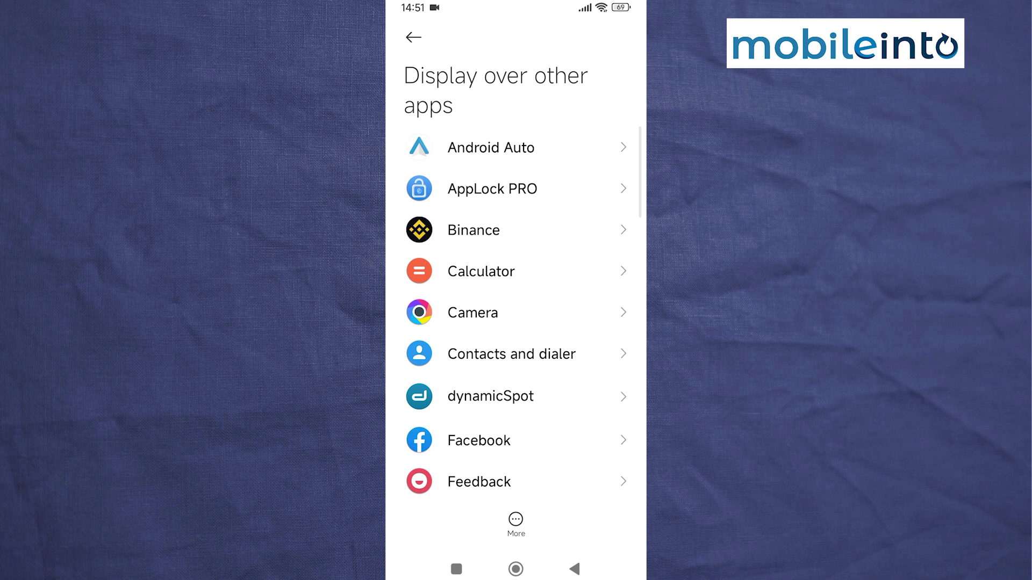
left_click(558, 196)
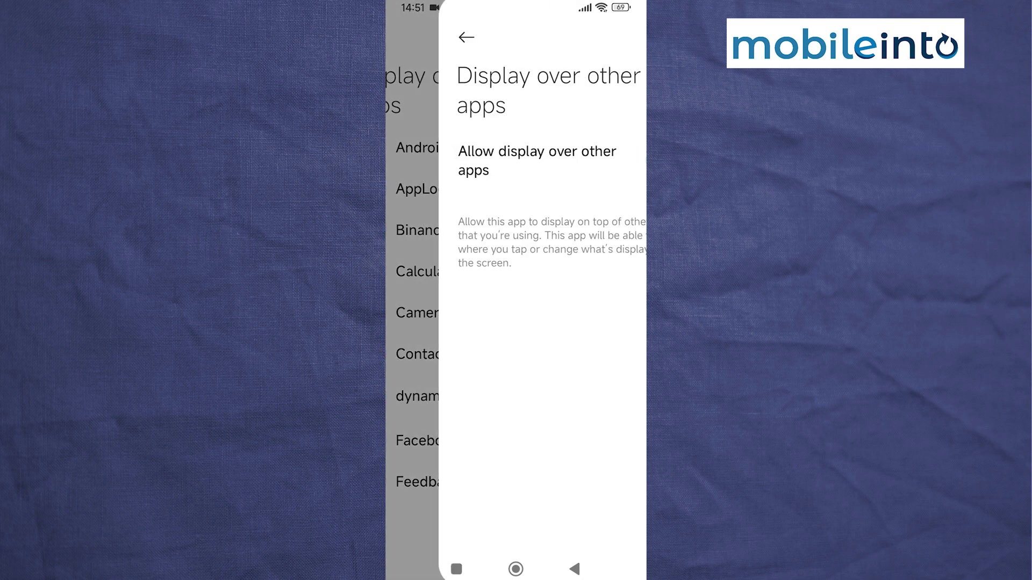
left_click(609, 160)
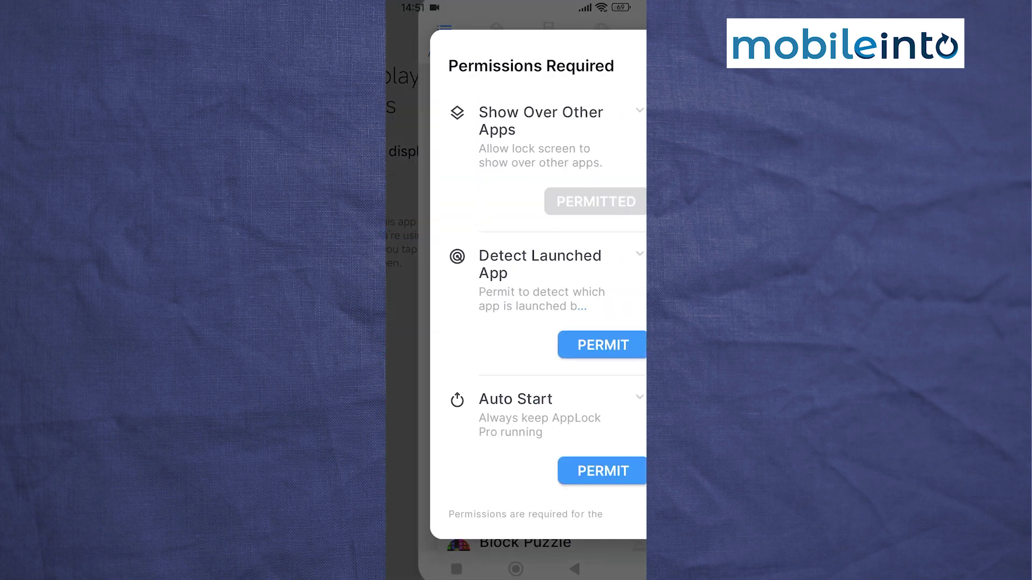
key("Escape")
Turn on usage access for AppLock Pro, accepting the Danger risk warning
left_click(593, 344)
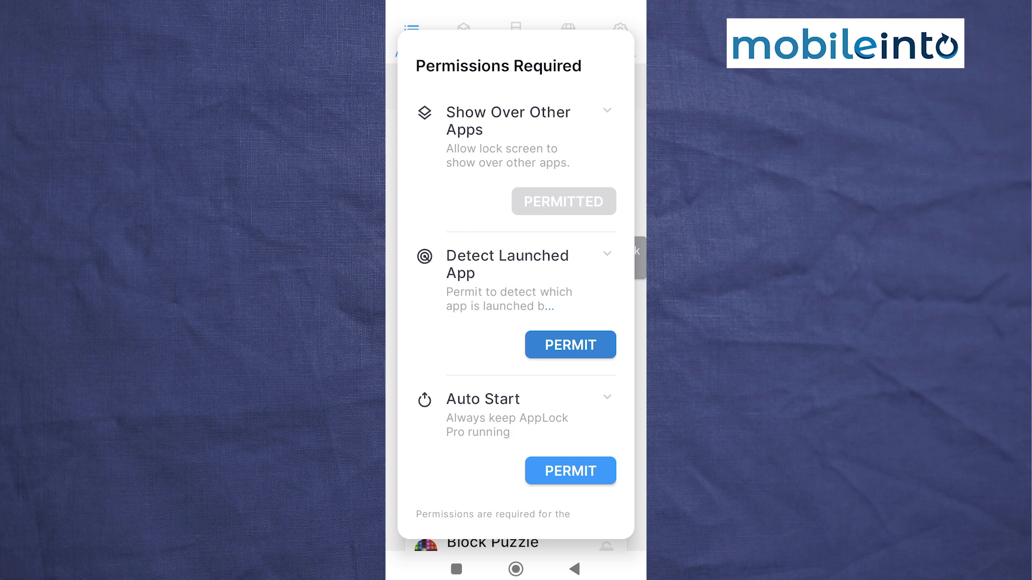
left_click(609, 151)
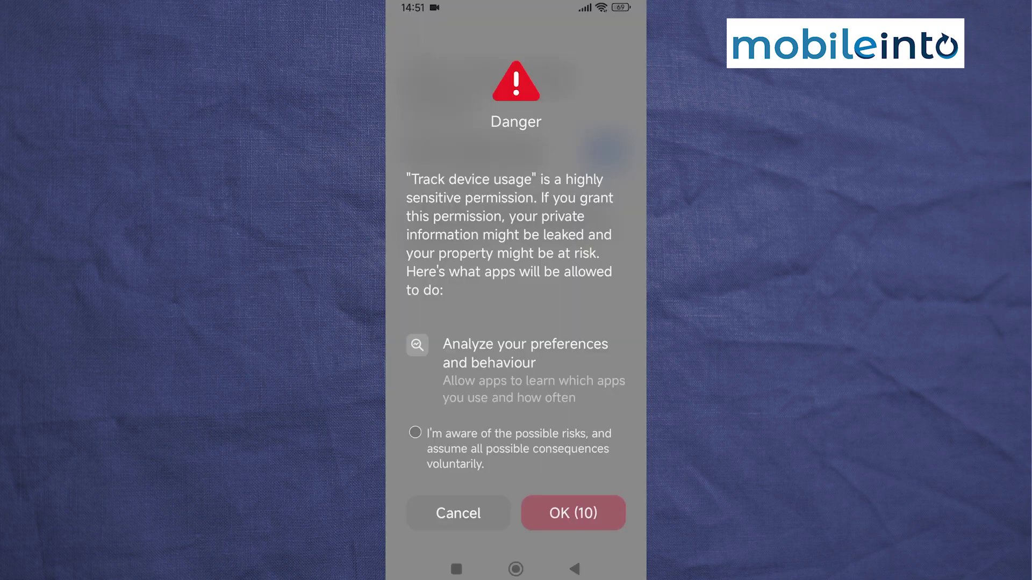
left_click(415, 433)
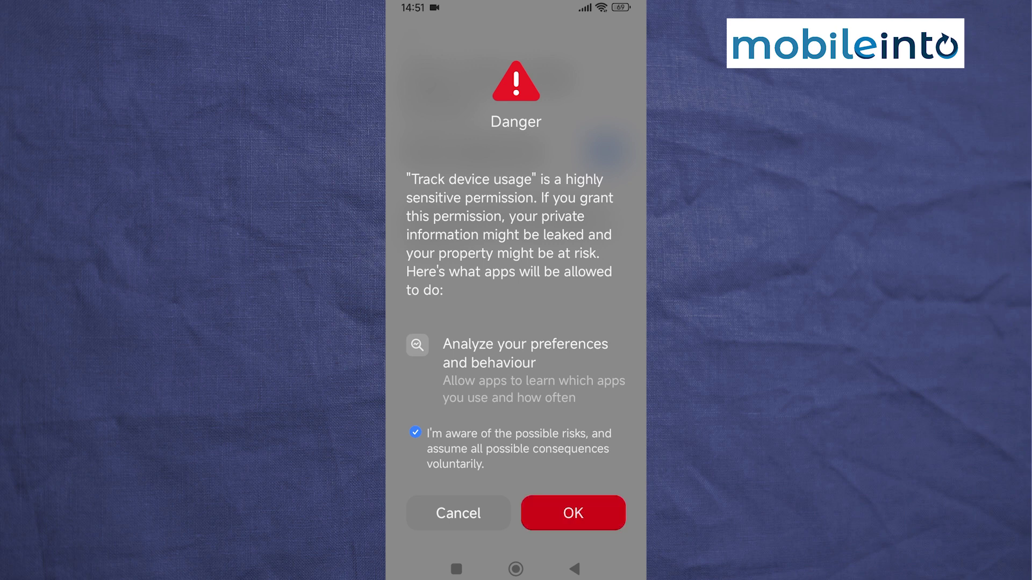
left_click(573, 513)
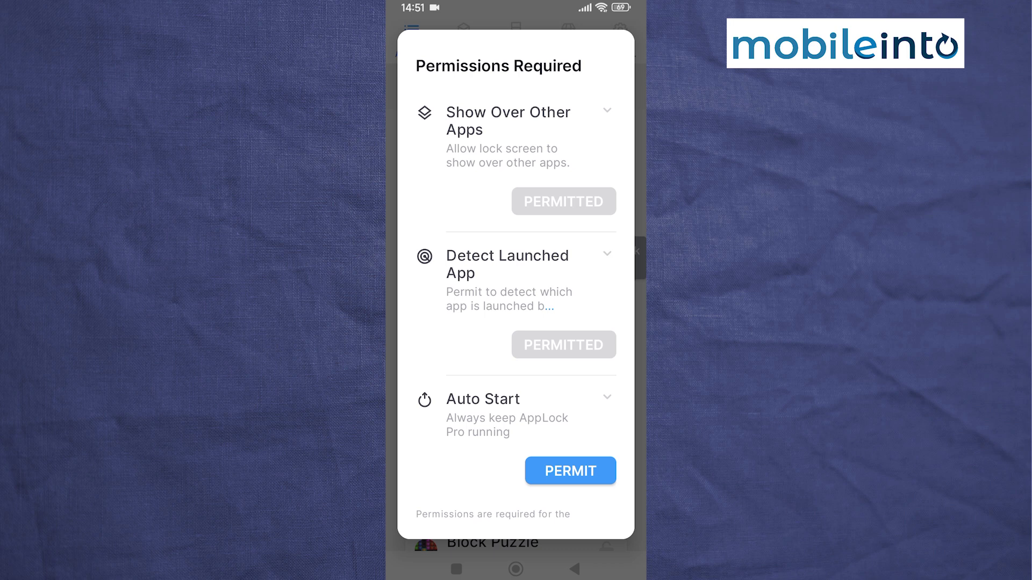
Switch on background autostart for AppLock PRO and go back to the app
left_click(570, 471)
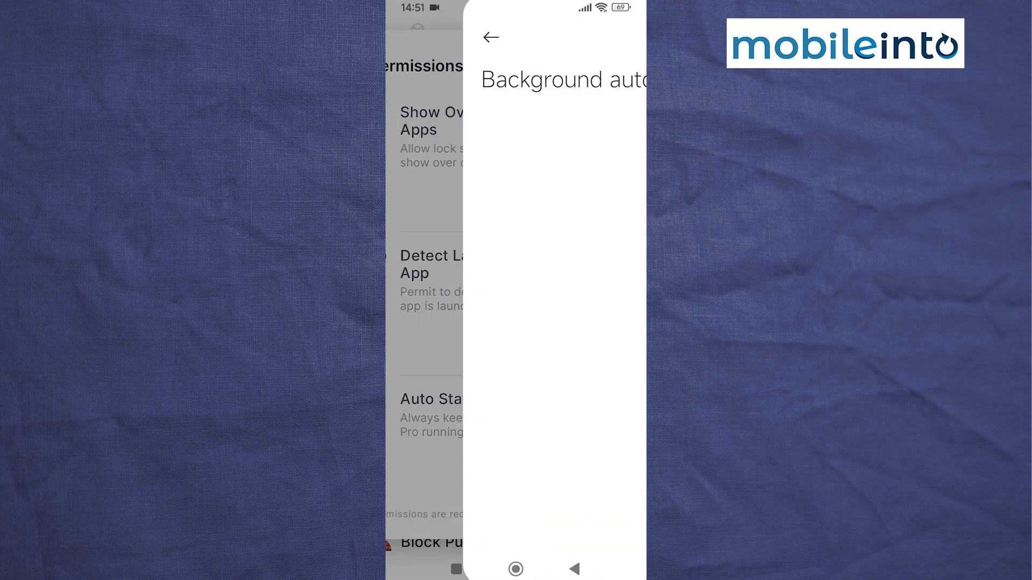
scroll(516, 323, "down", 5)
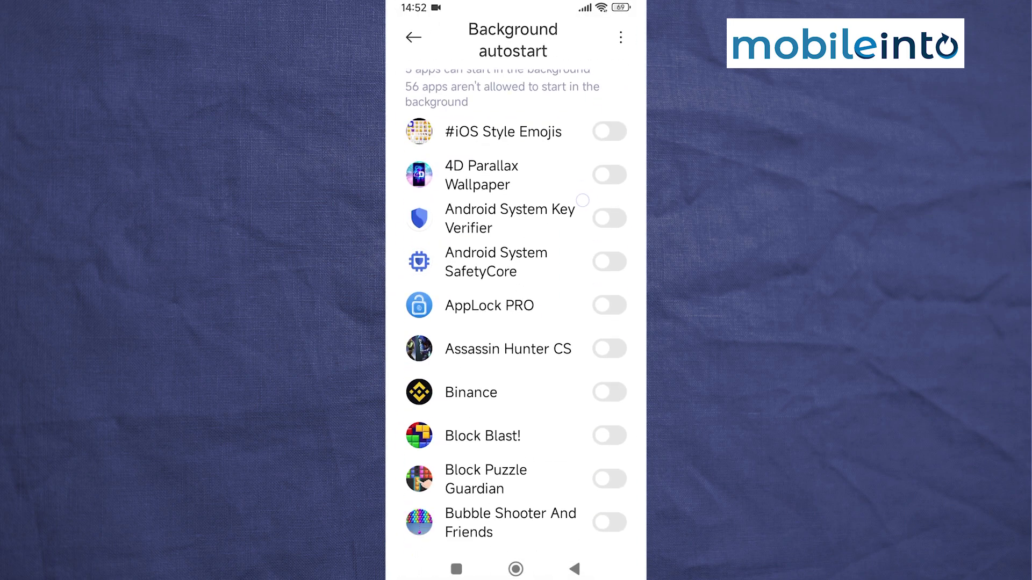
left_click(608, 304)
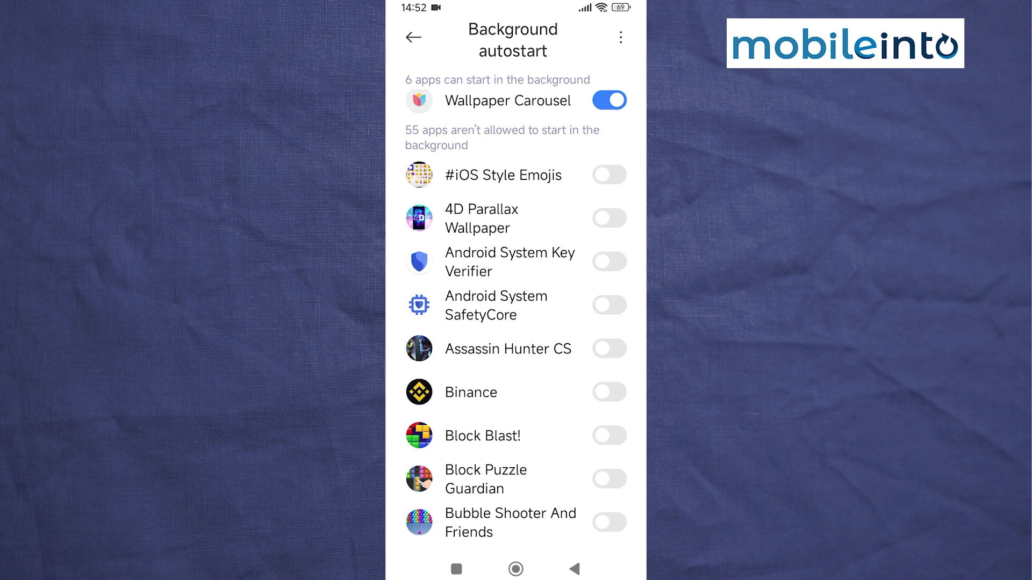
left_click(574, 569)
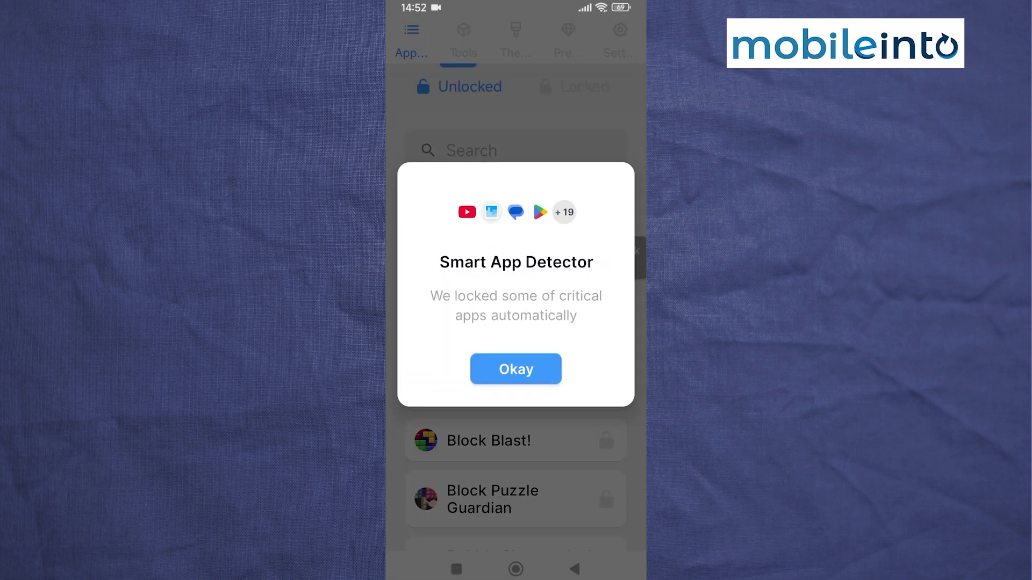
Dismiss the auto-locked apps notice and set AppLock PRO's battery use to No restrictions
left_click(528, 370)
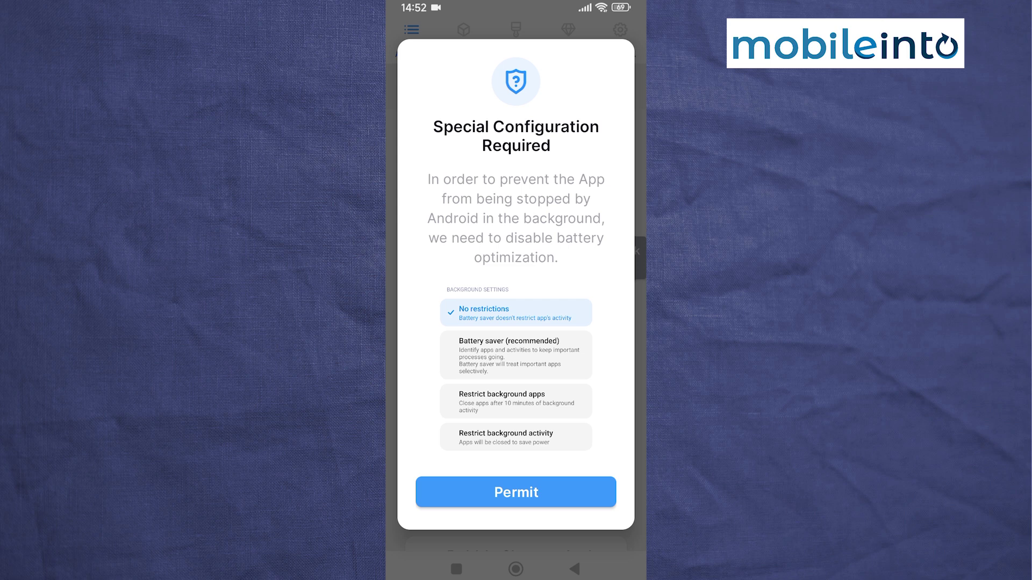
left_click(575, 489)
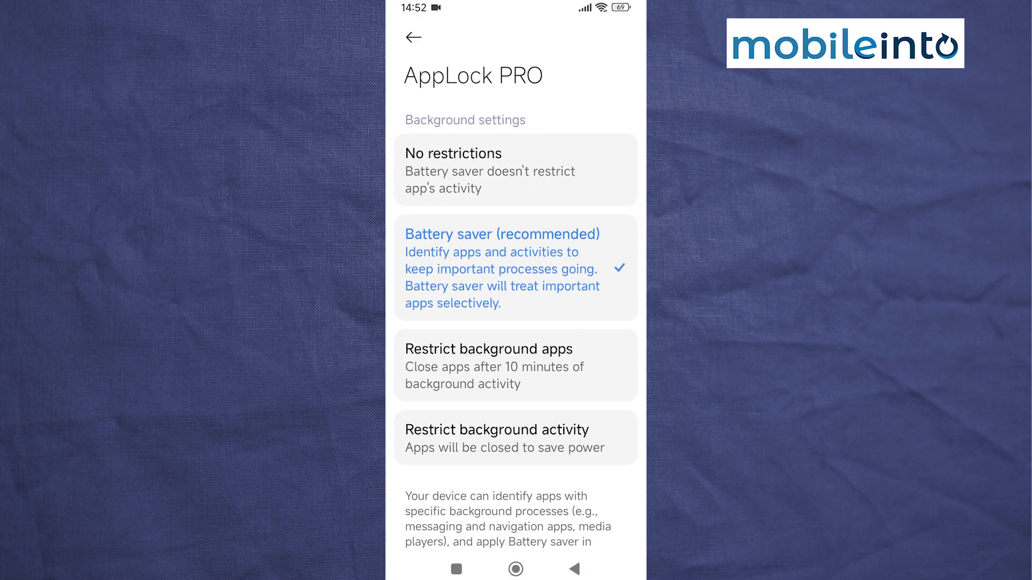
left_click(515, 170)
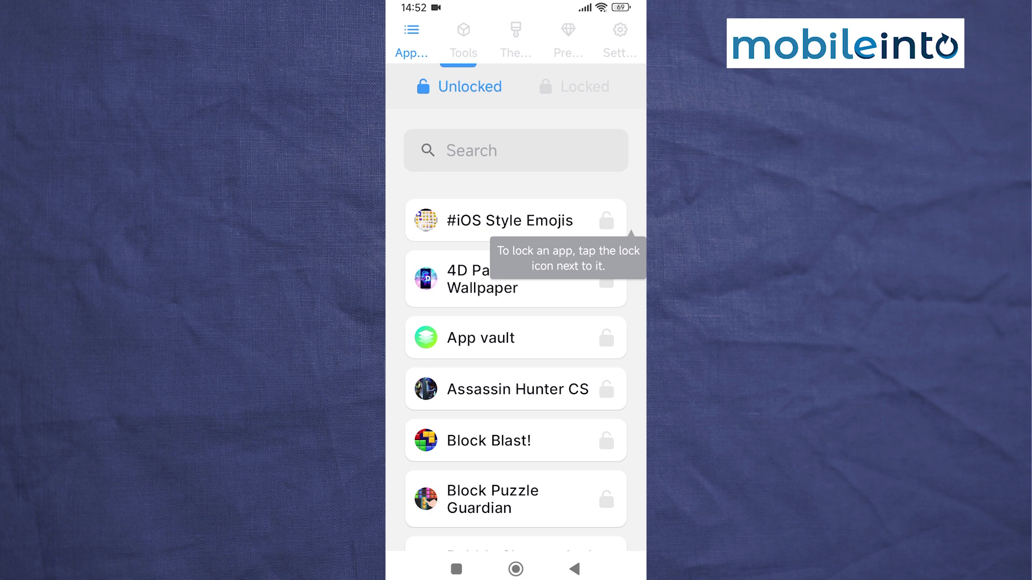
Lock the four apps #iOS Style Emojis, 4D Parallax Wallpaper, App vault and Assassin Hunter CS, then show the Locked tab
left_click(606, 221)
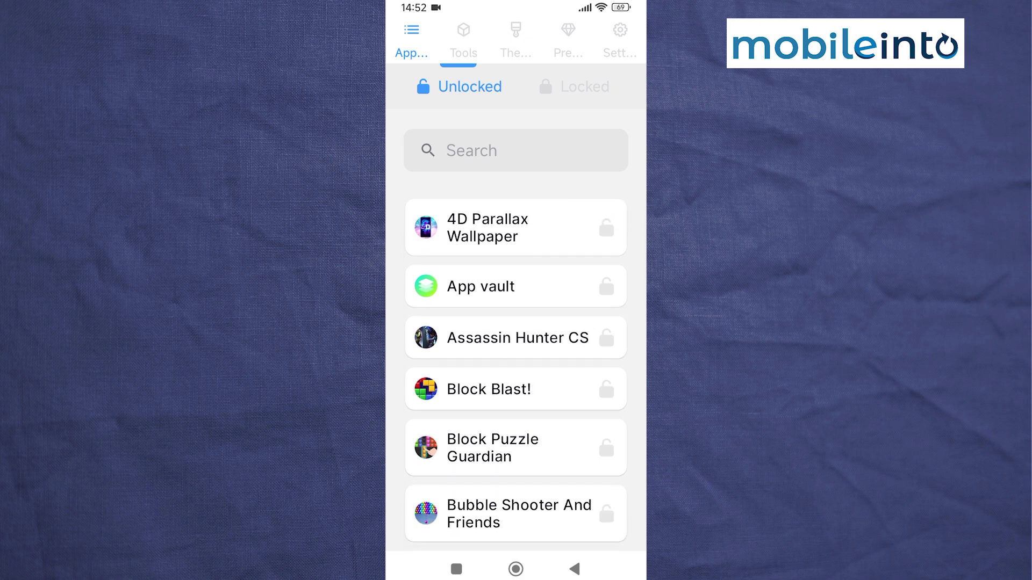
left_click(606, 228)
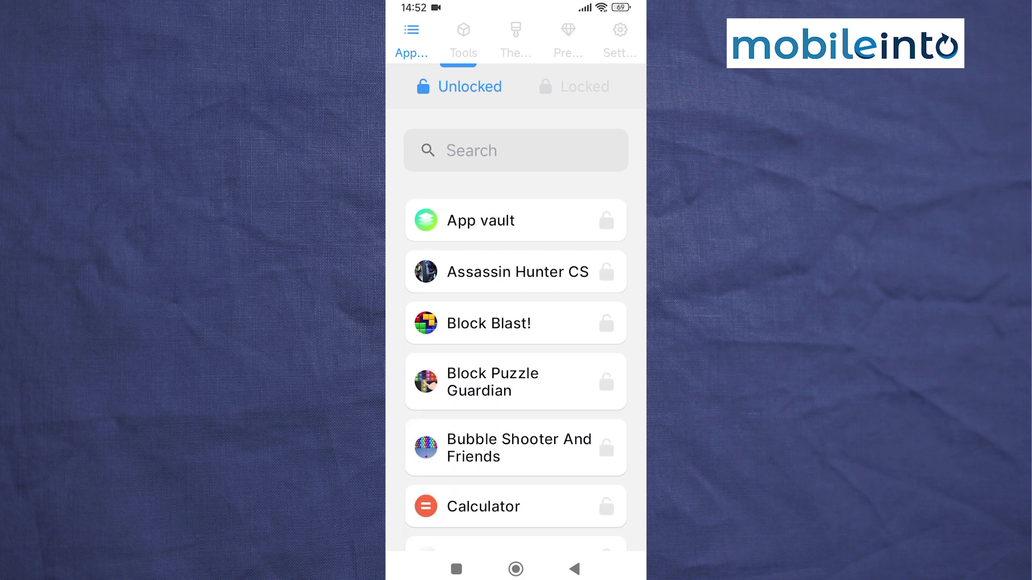
left_click(606, 221)
left_click(607, 221)
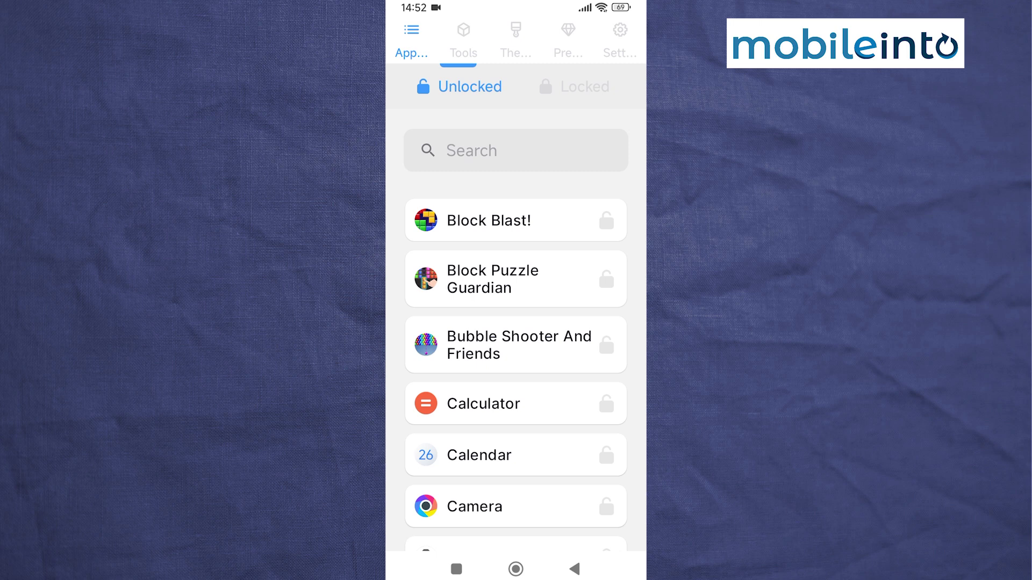
left_click(574, 87)
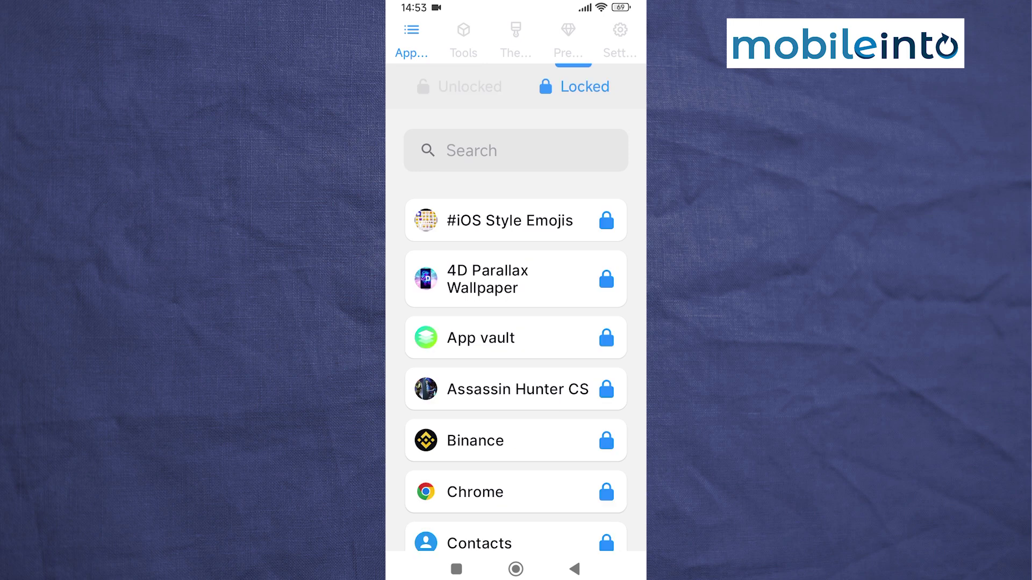
scroll(593, 420, "down", 3)
scroll(592, 421, "down", 3)
scroll(592, 420, "down", 3)
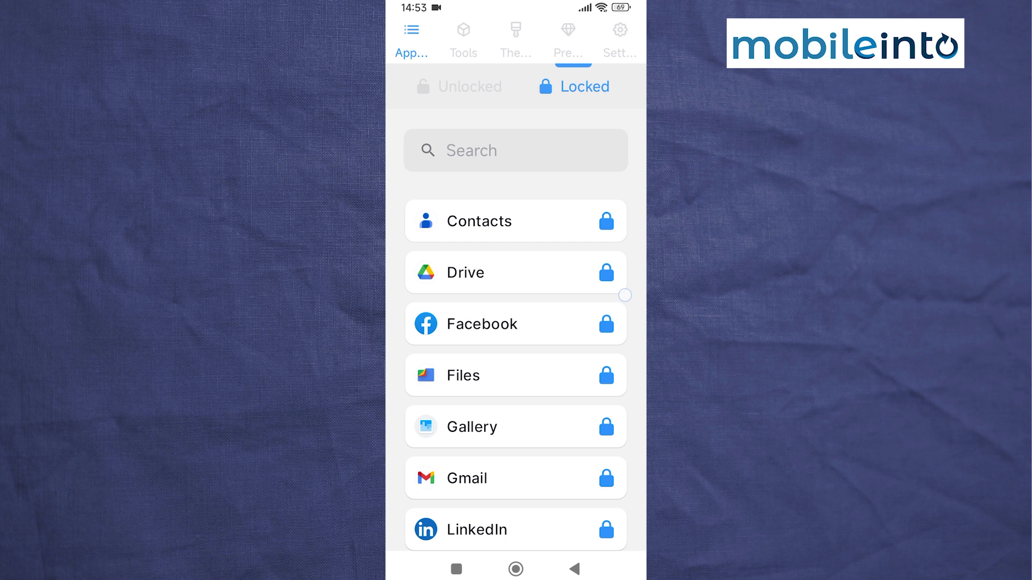
scroll(592, 420, "down", 2)
scroll(593, 422, "down", 3)
scroll(593, 421, "down", 3)
scroll(592, 421, "down", 1)
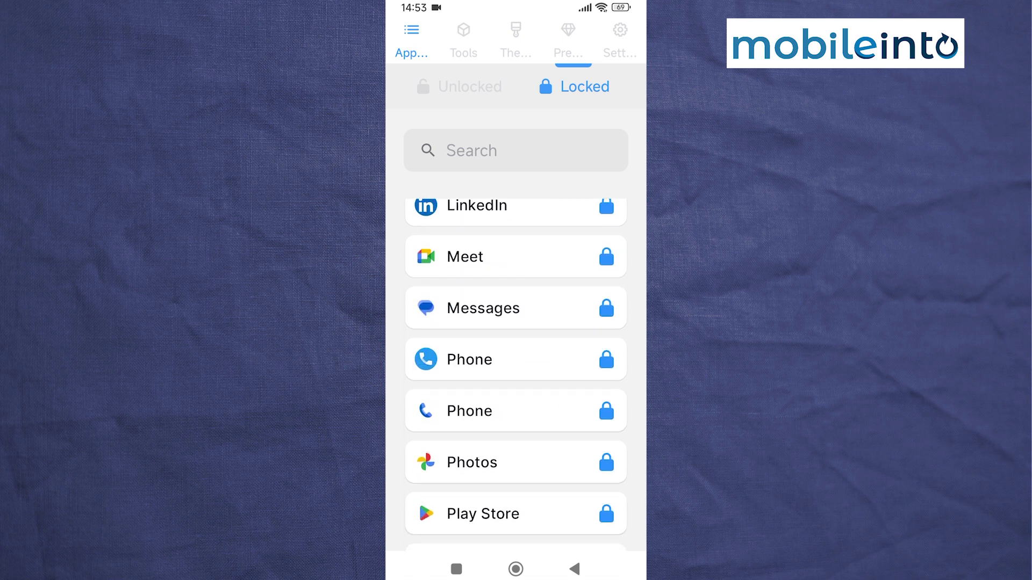
Leave AppLock Pro and return to the phone's home screen
left_click(516, 569)
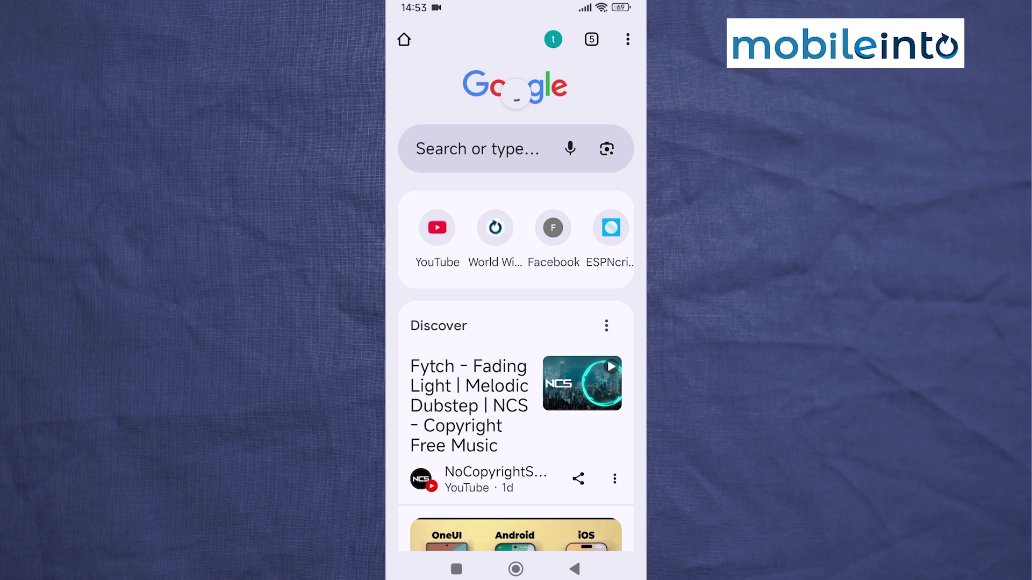
Relaunch AppLock Pro from its Play Store listing and unlock it with the Z pattern
left_click(456, 569)
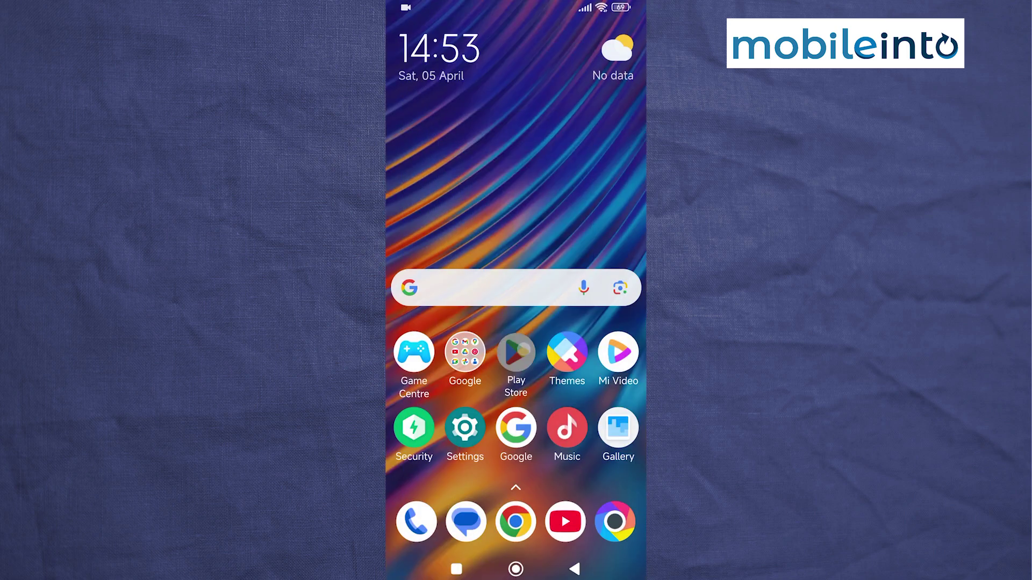
left_click(516, 346)
left_click(579, 203)
left_click_drag(421, 335, 609, 524)
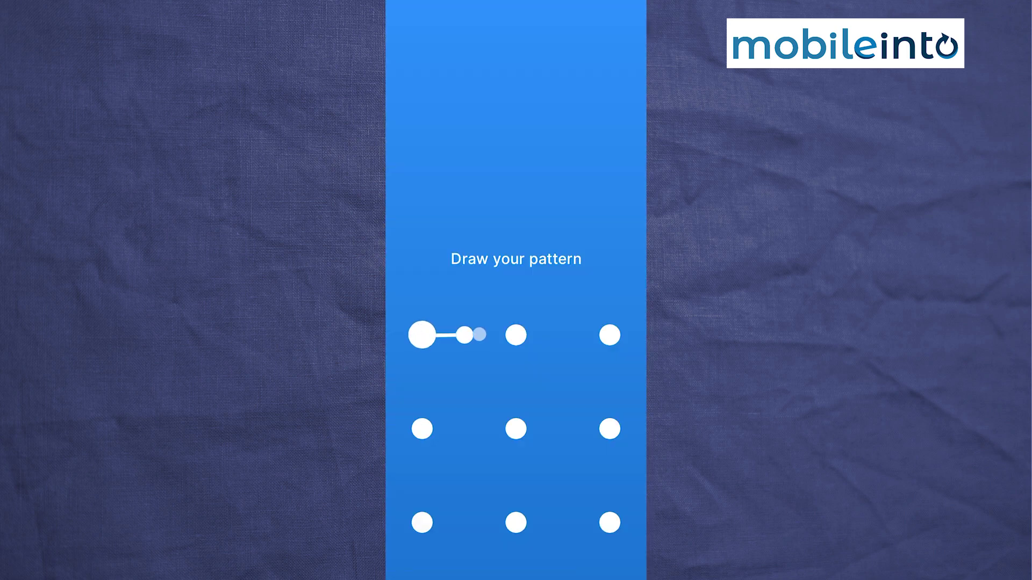